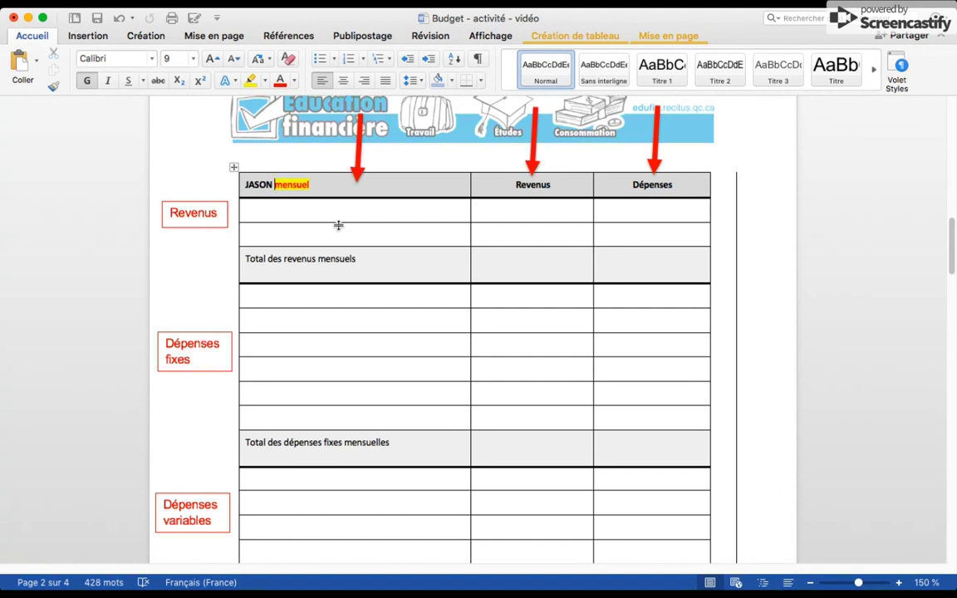
- Review the case description, the budget formula, and the monthly table's income, fixed-expense, variable-expense and savings sections
{"action": "scroll", "coordinate": [338, 225], "scroll_direction": "up", "scroll_amount": 10}
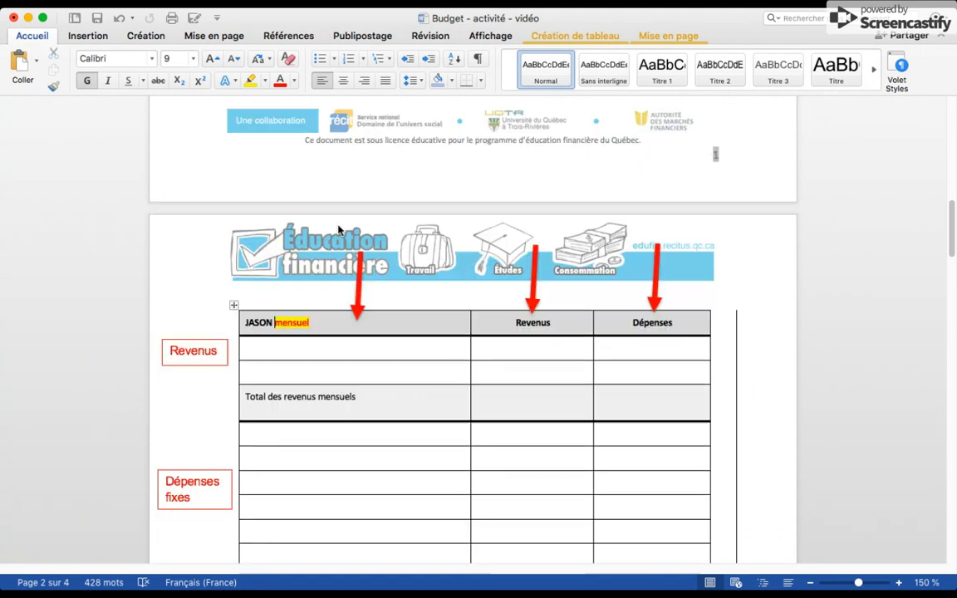
{"action": "scroll", "coordinate": [338, 226], "scroll_direction": "up", "scroll_amount": 4}
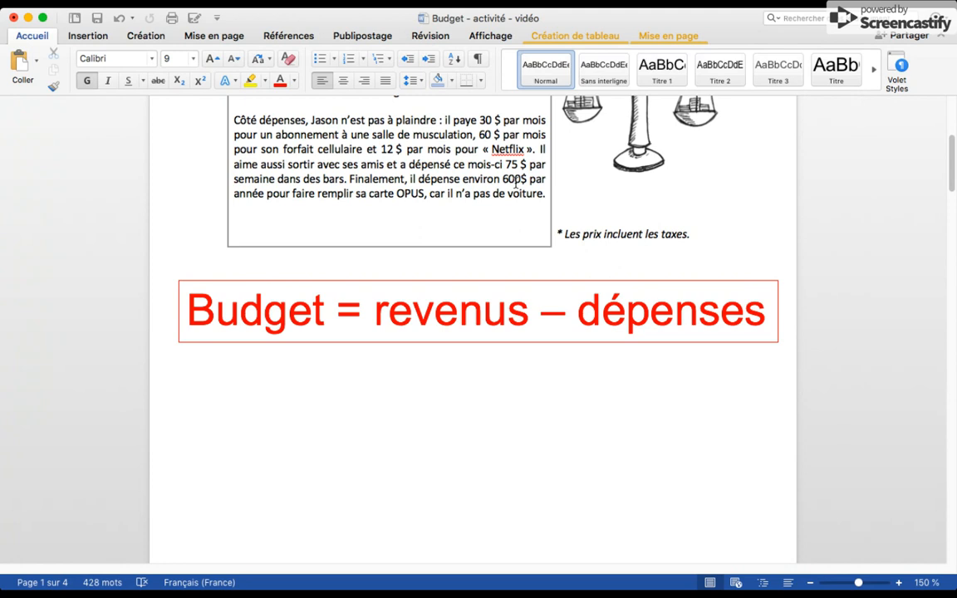
{"action": "scroll", "coordinate": [516, 182], "scroll_direction": "down", "scroll_amount": 10}
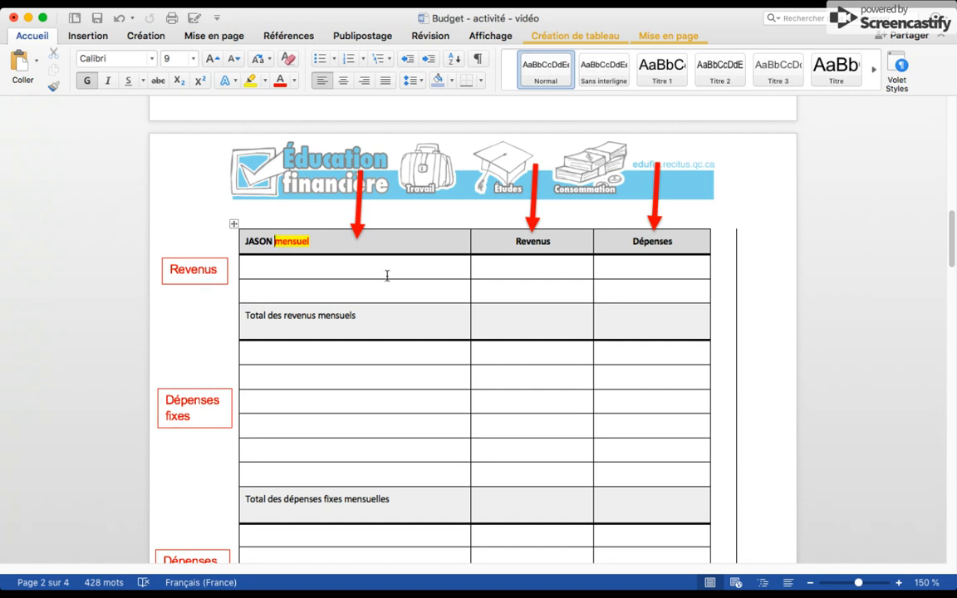
{"action": "scroll", "coordinate": [386, 275], "scroll_direction": "down", "scroll_amount": 5}
{"action": "scroll", "coordinate": [386, 275], "scroll_direction": "up", "scroll_amount": 1}
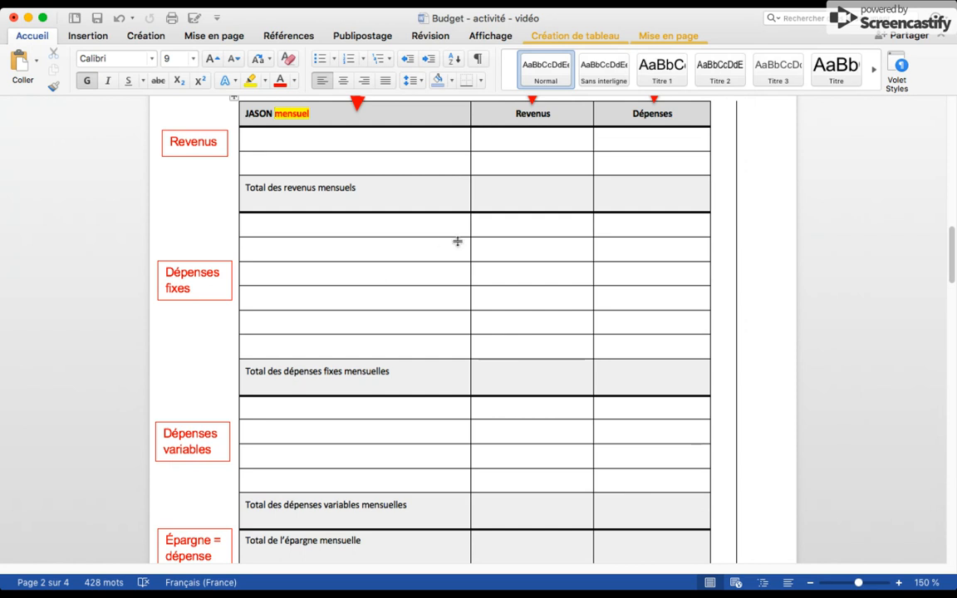
{"action": "scroll", "coordinate": [495, 223], "scroll_direction": "up", "scroll_amount": 3}
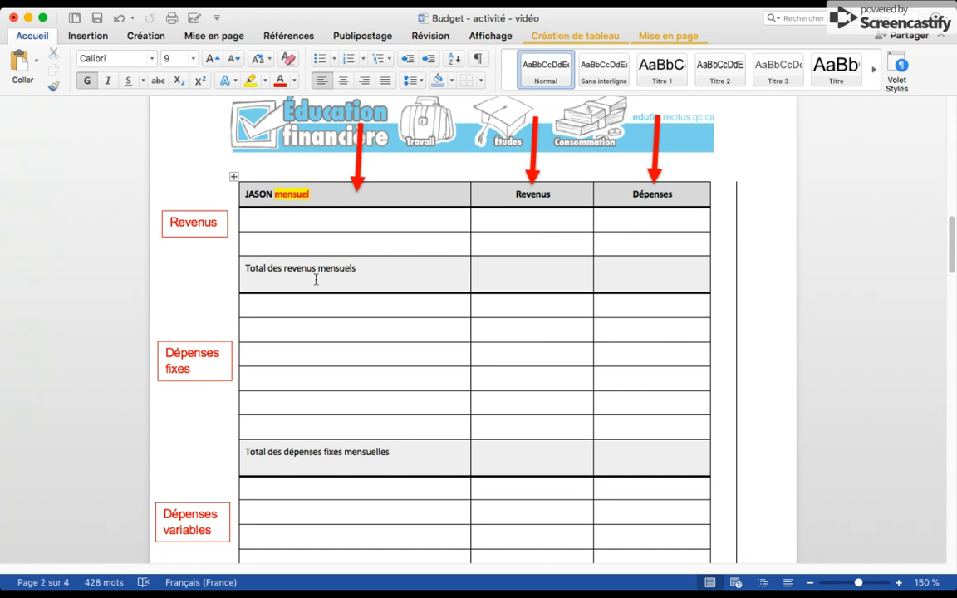
{"action": "scroll", "coordinate": [316, 278], "scroll_direction": "down", "scroll_amount": 2}
{"action": "scroll", "coordinate": [316, 278], "scroll_direction": "down", "scroll_amount": 1}
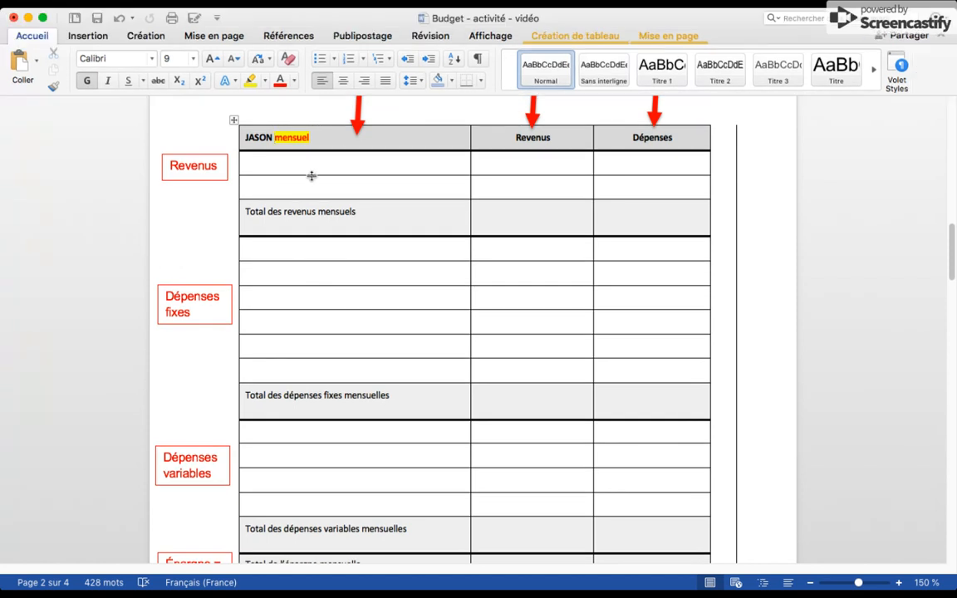
{"action": "scroll", "coordinate": [312, 175], "scroll_direction": "down", "scroll_amount": 1}
{"action": "scroll", "coordinate": [312, 176], "scroll_direction": "down", "scroll_amount": 1}
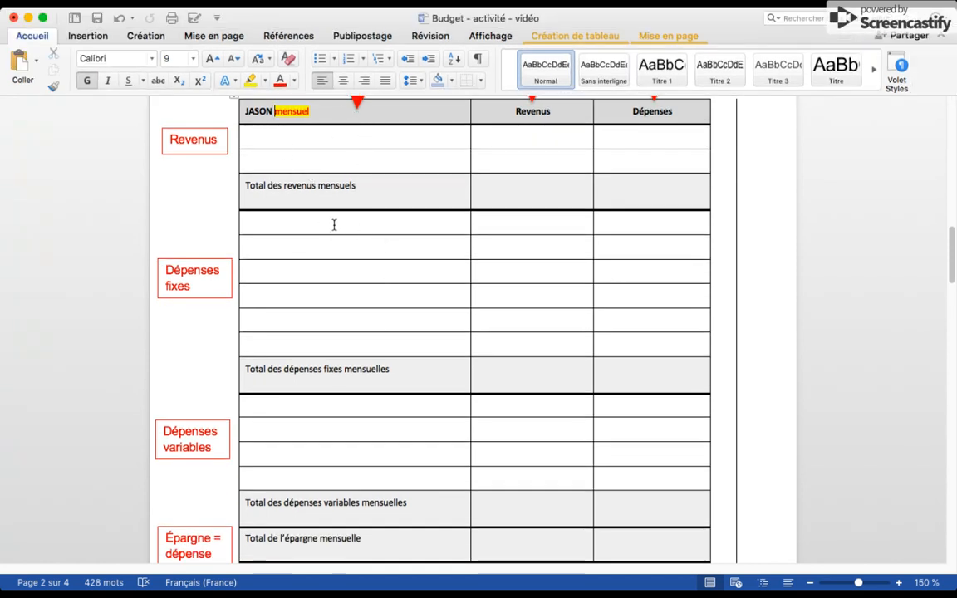
{"action": "scroll", "coordinate": [307, 307], "scroll_direction": "down", "scroll_amount": 5}
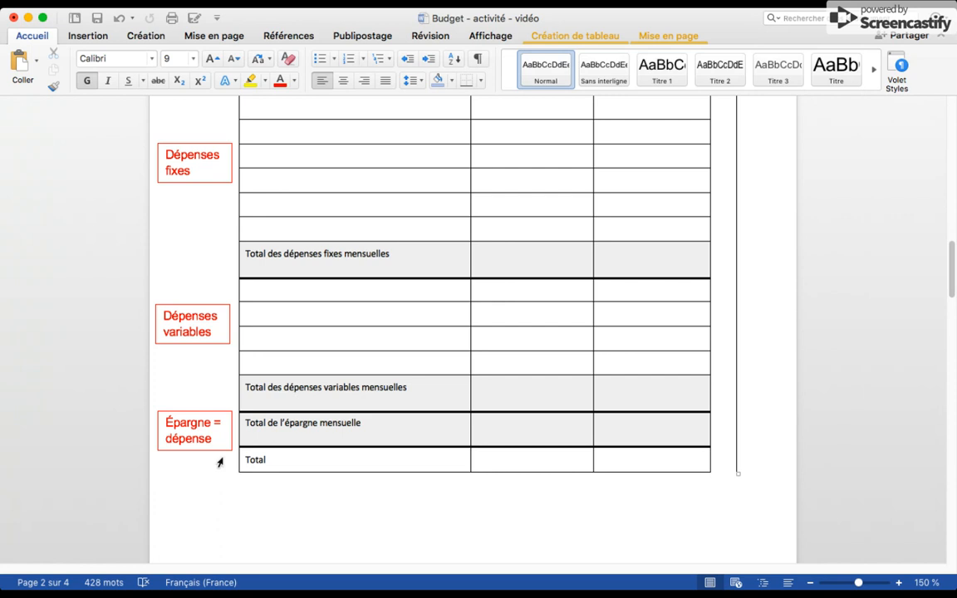
{"action": "scroll", "coordinate": [220, 460], "scroll_direction": "up", "scroll_amount": 2}
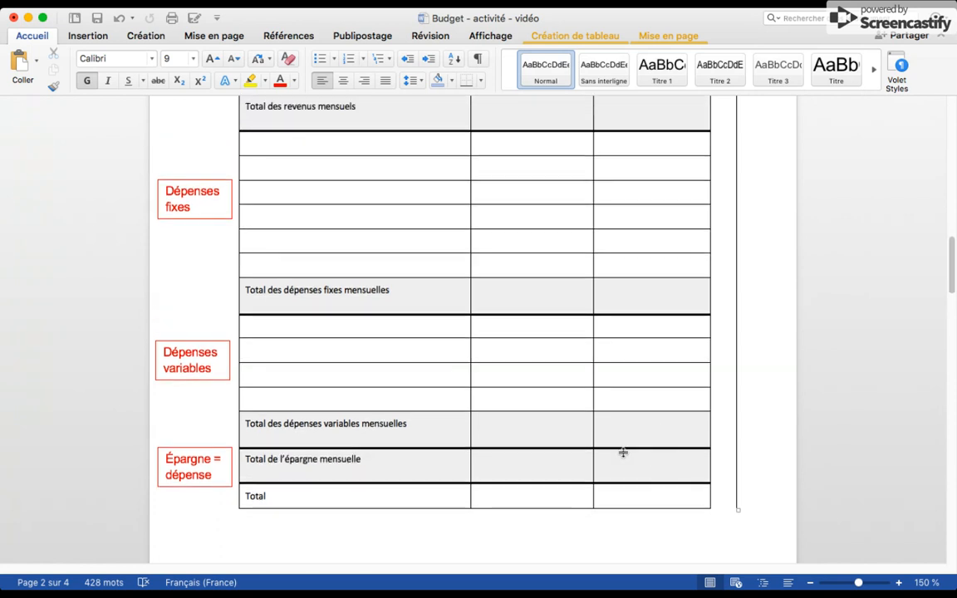
{"action": "scroll", "coordinate": [523, 415], "scroll_direction": "up", "scroll_amount": 10}
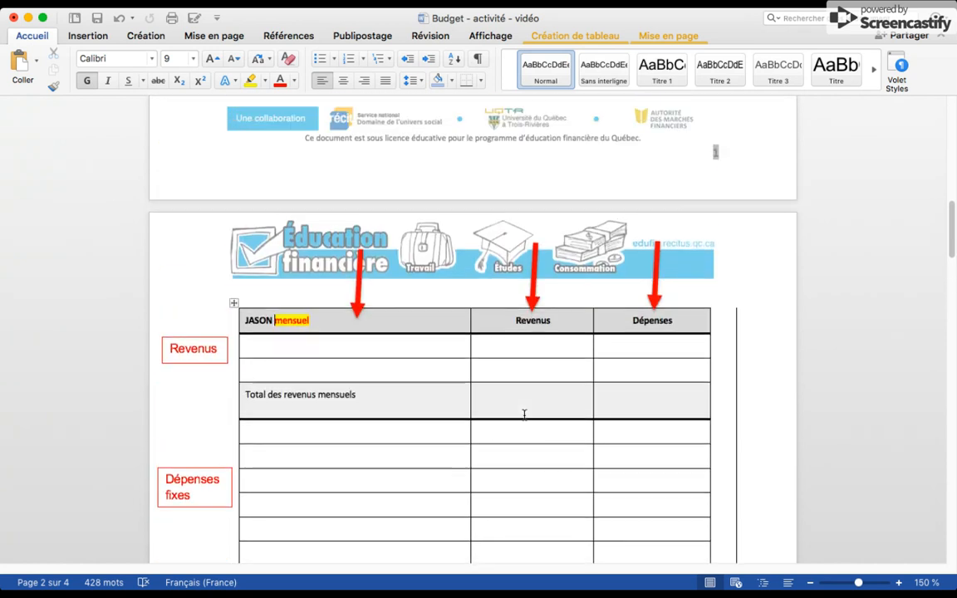
{"action": "scroll", "coordinate": [524, 414], "scroll_direction": "down", "scroll_amount": 5}
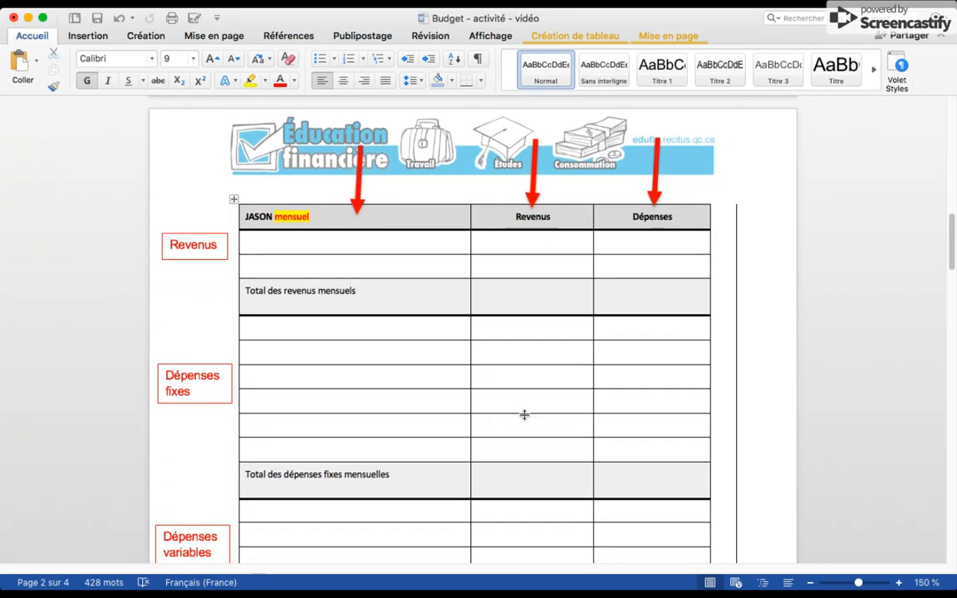
- Fill the first income row with the label "Salaire" and a Revenus amount of 1400$
{"action": "left_click", "coordinate": [332, 248]}
{"action": "type", "text": "sali"}
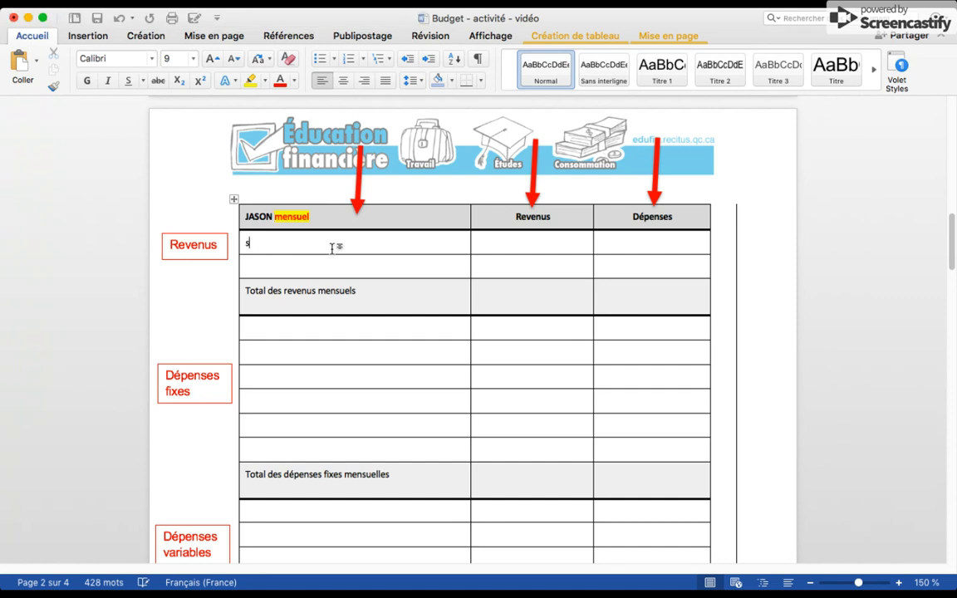
{"action": "key", "text": "BackSpace"}
{"action": "key", "text": "BackSpace"}
{"action": "type", "text": "laire"}
{"action": "left_click", "coordinate": [535, 242]}
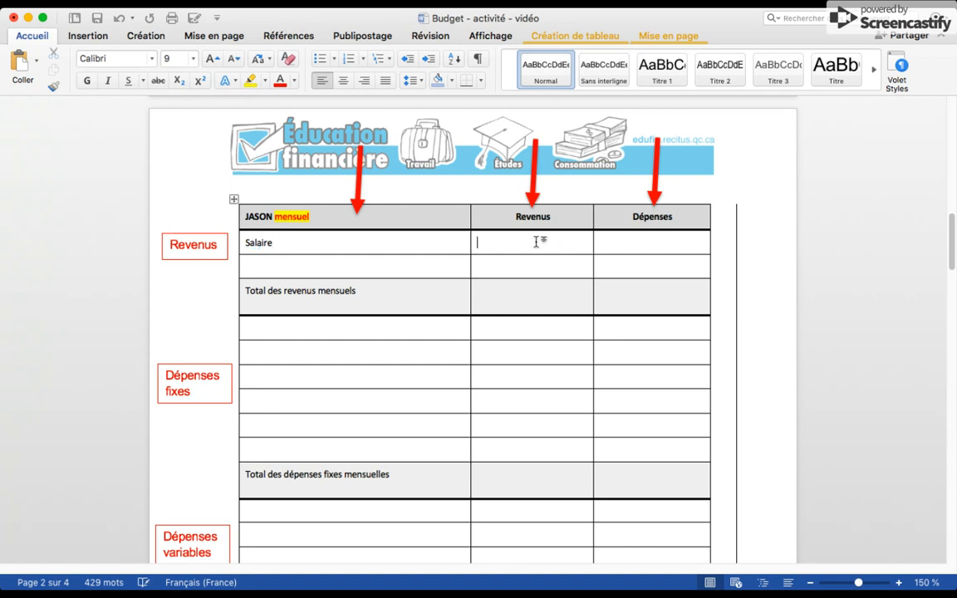
{"action": "type", "text": "1400$"}
- Label the second income row "Argent de sa tante"
{"action": "left_click", "coordinate": [318, 266]}
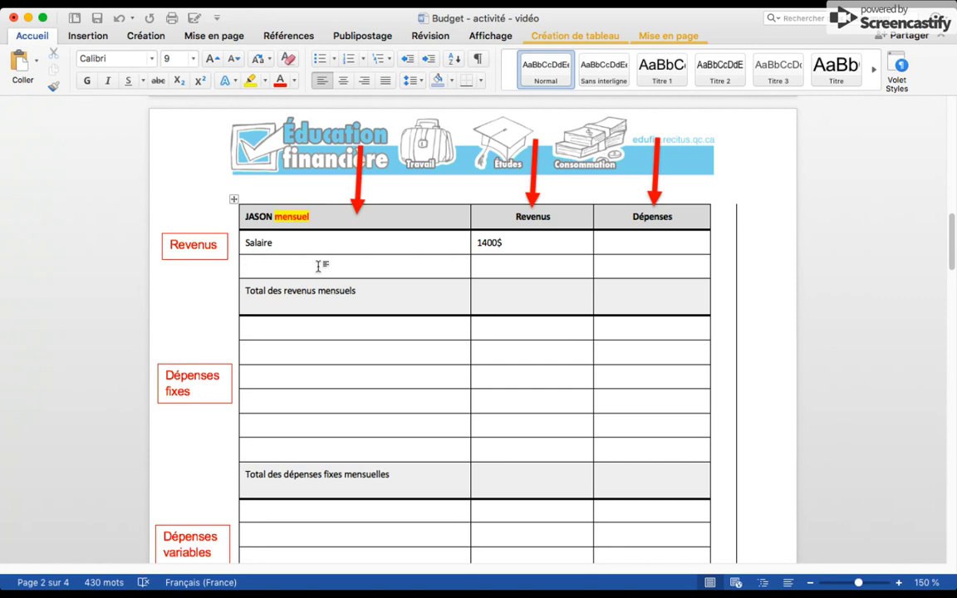
{"action": "type", "text": "Sal"}
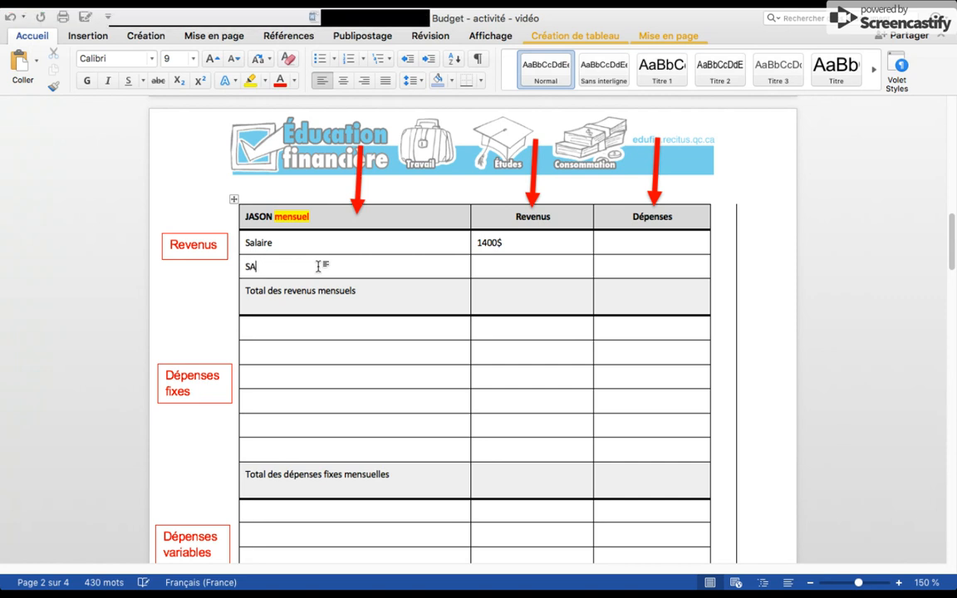
{"action": "key", "text": "BackSpace"}
{"action": "key", "text": "BackSpace"}
{"action": "key", "text": "BackSpace"}
{"action": "type", "text": "Ar"}
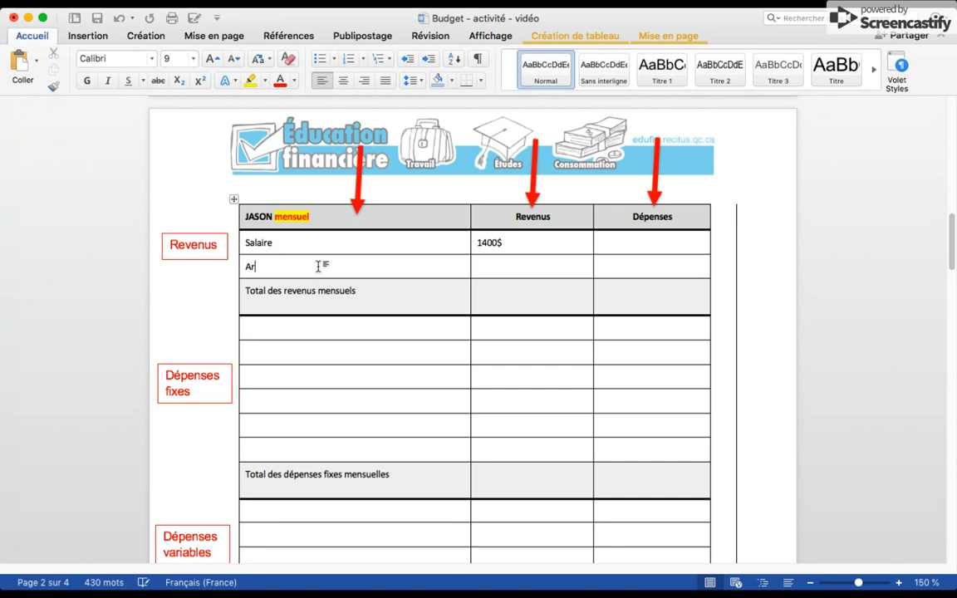
{"action": "type", "text": "gent de sa tante"}
- Enter 120$ as the Revenus amount for the "Argent de sa tante" row
{"action": "left_click", "coordinate": [512, 264]}
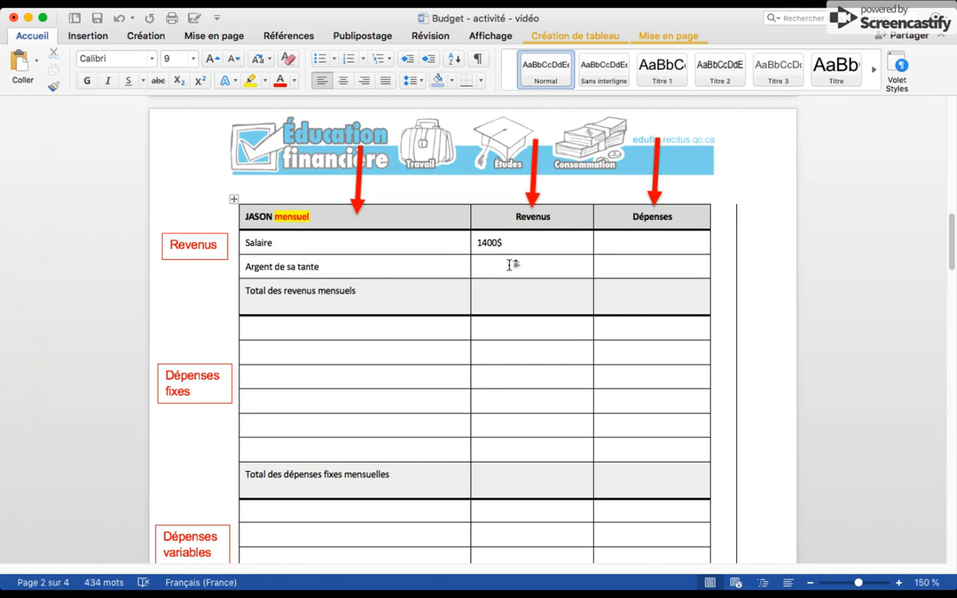
{"action": "type", "text": "30"}
{"action": "type", "text": "0"}
{"action": "key", "text": "BackSpace"}
{"action": "key", "text": "BackSpace"}
{"action": "key", "text": "BackSpace"}
{"action": "type", "text": "1"}
{"action": "type", "text": "$"}
- Fill the first fixed-expense row with "Gym" and a Dépenses amount of 30$
{"action": "scroll", "coordinate": [309, 220], "scroll_direction": "down", "scroll_amount": 3}
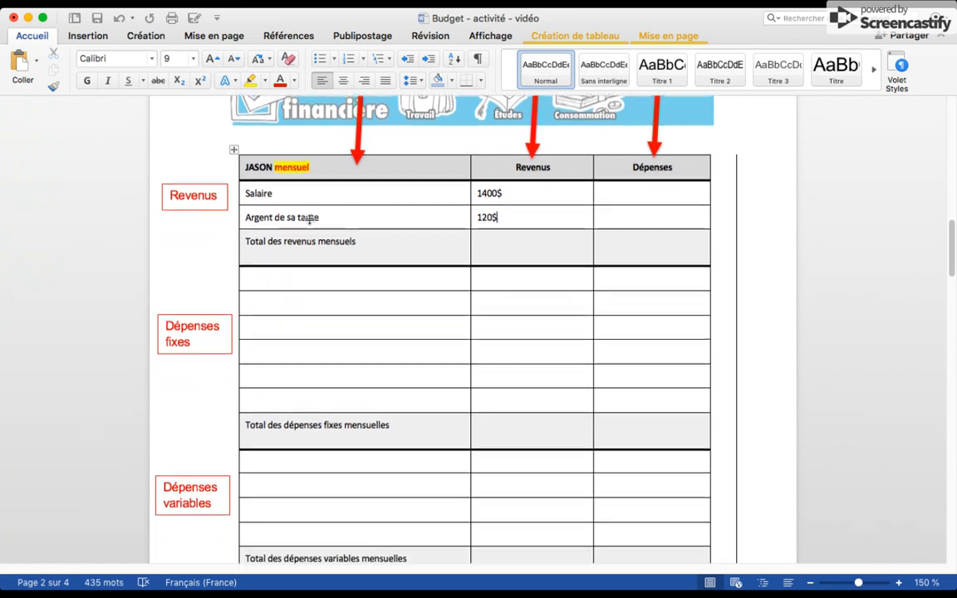
{"action": "left_click", "coordinate": [274, 266]}
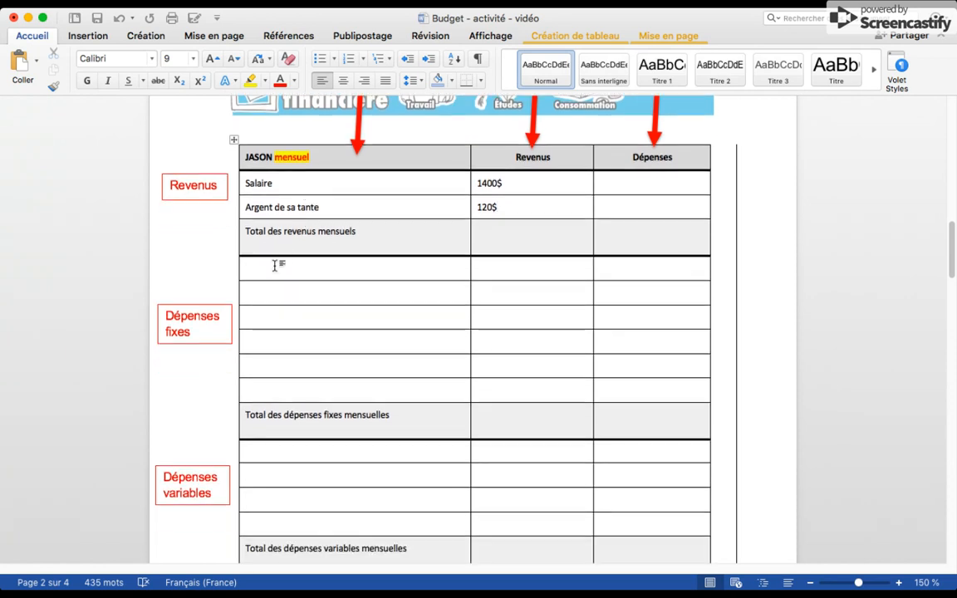
{"action": "scroll", "coordinate": [274, 264], "scroll_direction": "down", "scroll_amount": 1}
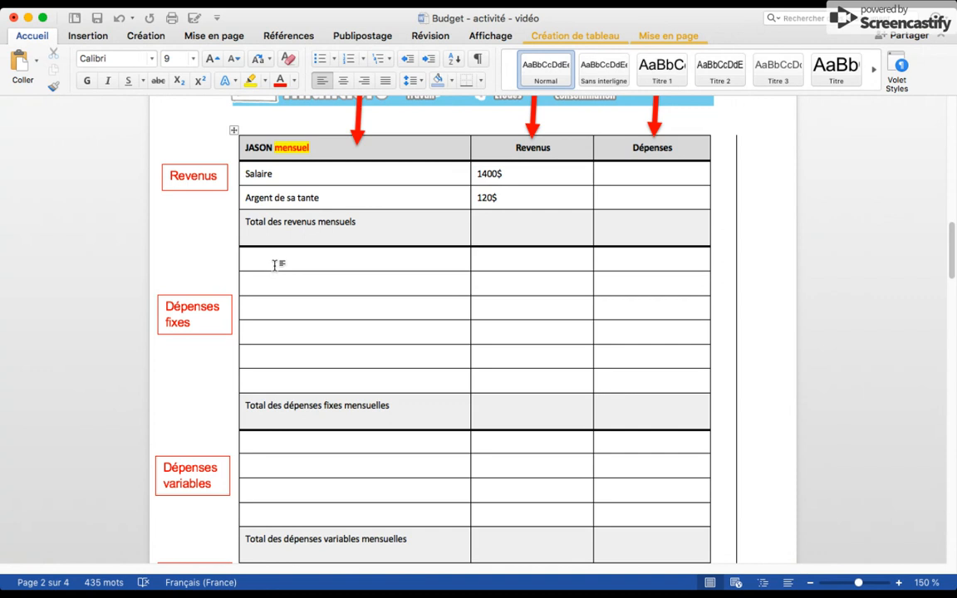
{"action": "type", "text": "Gym"}
{"action": "left_click", "coordinate": [647, 260]}
{"action": "type", "text": "30$"}
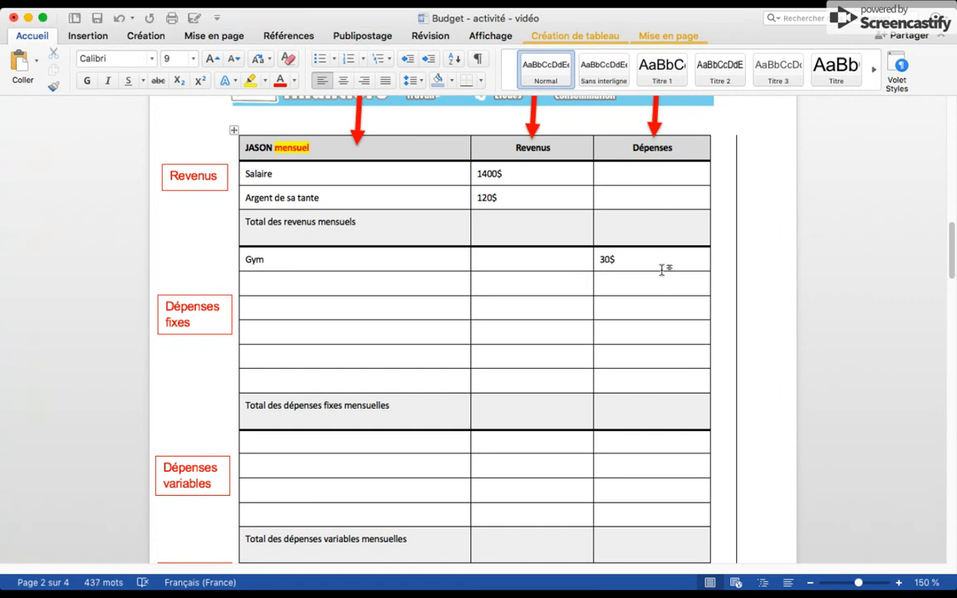
- Fill the second fixed-expense row with "Cellulaire", without indentation, and a Dépenses amount of 60$
{"action": "left_click", "coordinate": [325, 284]}
{"action": "type", "text": "Cel"}
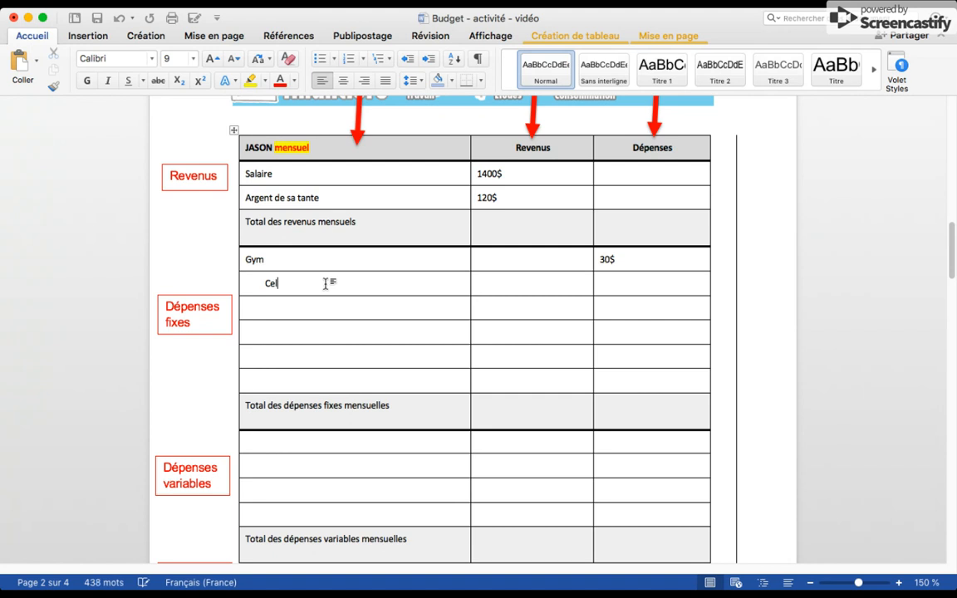
{"action": "type", "text": "lulaire"}
{"action": "left_click", "coordinate": [264, 283]}
{"action": "key", "text": "BackSpace"}
{"action": "left_click", "coordinate": [634, 282]}
{"action": "type", "text": "60$"}
- Fill the third fixed-expense row with "Netflix" and a Dépenses amount of 12$
{"action": "left_click", "coordinate": [642, 309]}
{"action": "type", "text": "12$"}
{"action": "left_click", "coordinate": [336, 306]}
{"action": "type", "text": "Netflix"}
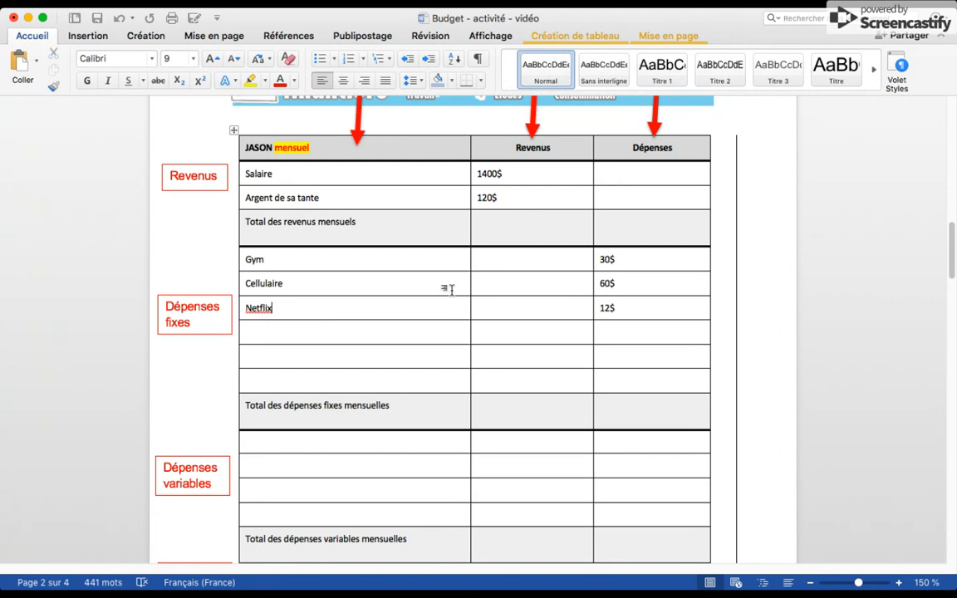
- Fill the first variable-expense row with "Sorties", without indentation, and a Dépenses amount of 300$
{"action": "scroll", "coordinate": [449, 288], "scroll_direction": "down", "scroll_amount": 1}
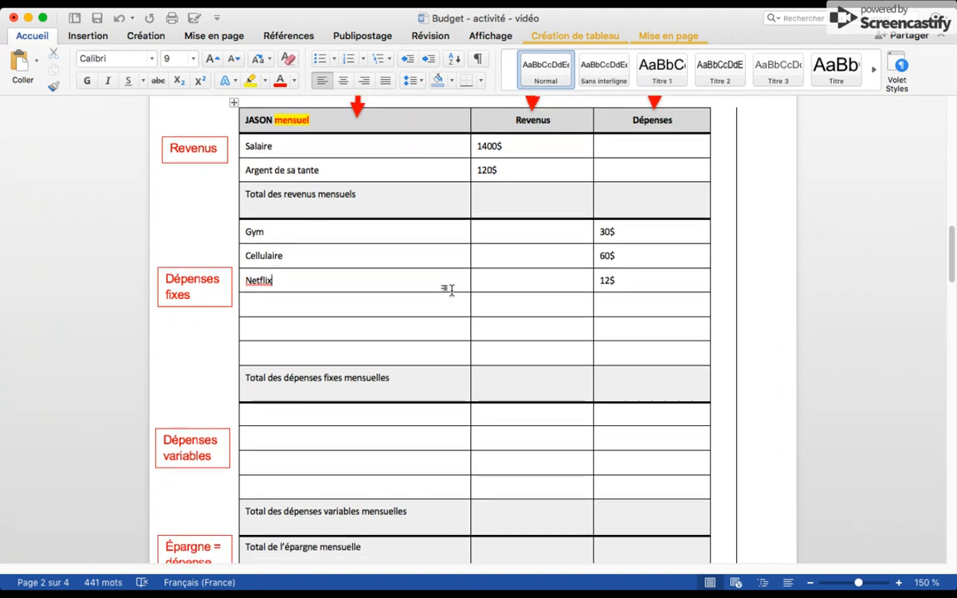
{"action": "left_click", "coordinate": [328, 417]}
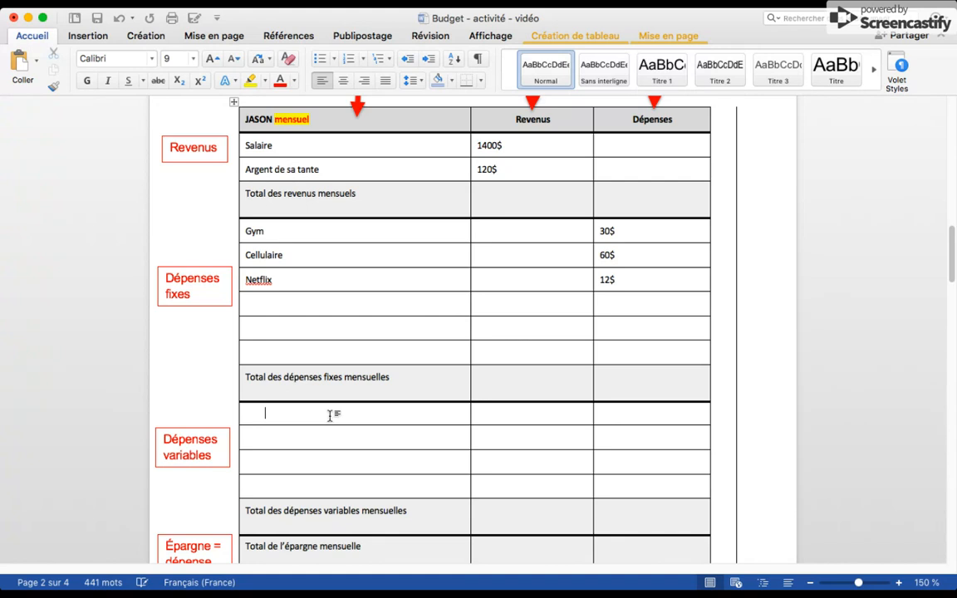
{"action": "type", "text": "Sorties"}
{"action": "key", "text": "BackSpace"}
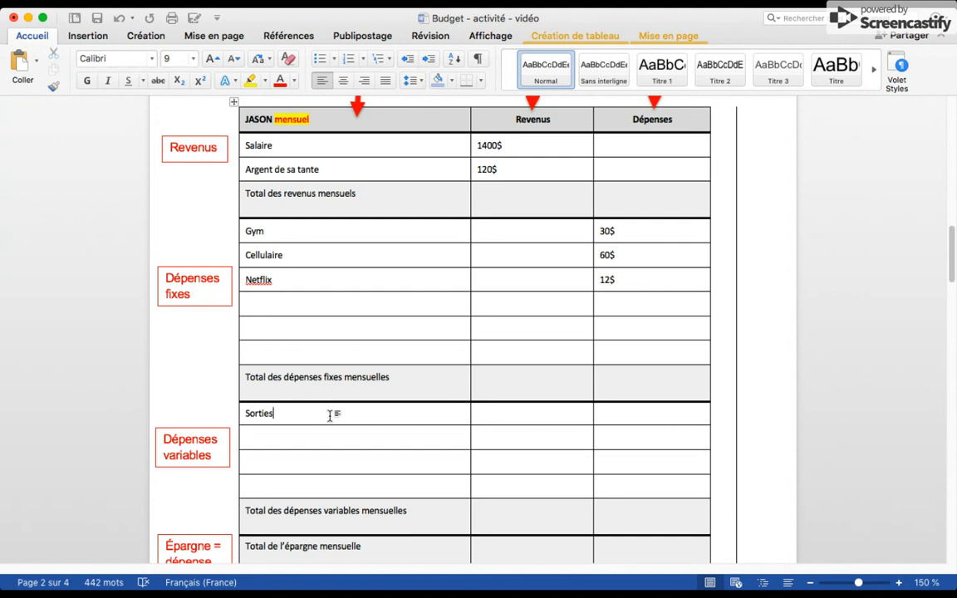
{"action": "left_click", "coordinate": [621, 419]}
{"action": "type", "text": "300$"}
- Fill the fourth fixed-expense row with "Opus" and a monthly Dépenses amount of 50$
{"action": "scroll", "coordinate": [513, 430], "scroll_direction": "down", "scroll_amount": 2}
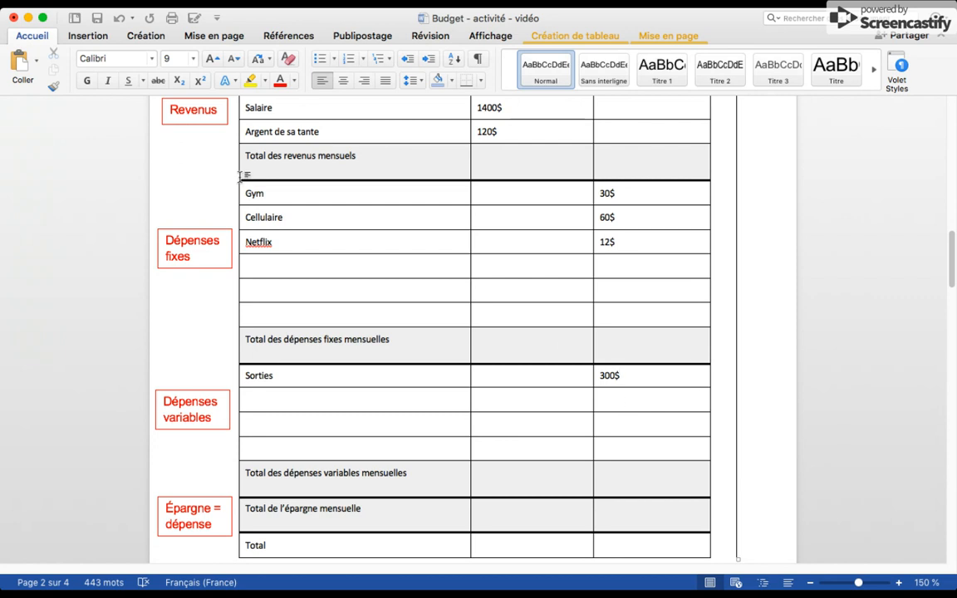
{"action": "left_click", "coordinate": [264, 274]}
{"action": "type", "text": "Opus"}
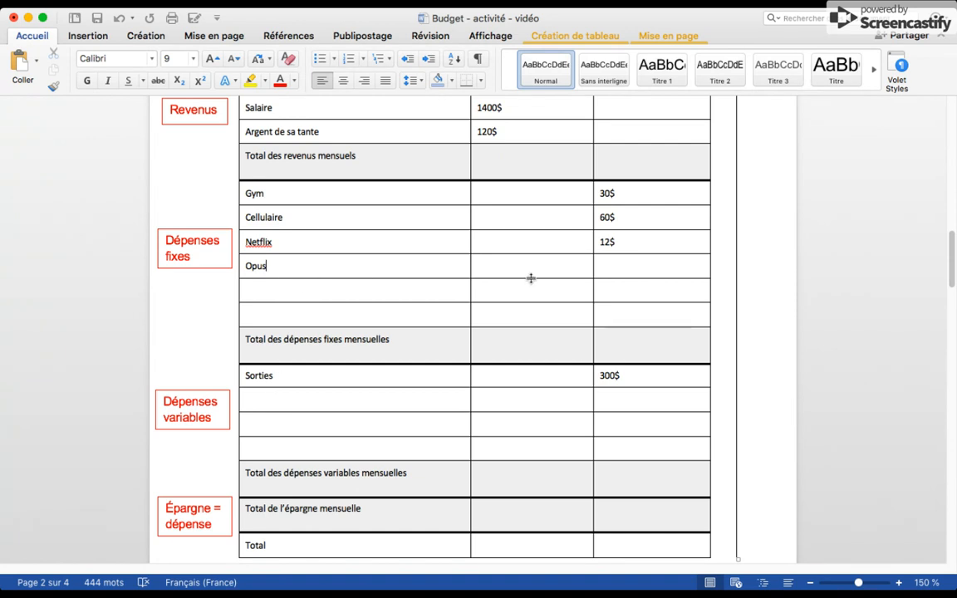
{"action": "left_click", "coordinate": [641, 264]}
{"action": "type", "text": "600"}
{"action": "type", "text": "$"}
{"action": "key", "text": "BackSpace"}
{"action": "key", "text": "BackSpace"}
{"action": "key", "text": "BackSpace"}
{"action": "key", "text": "BackSpace"}
{"action": "type", "text": "50$"}
- Enter 0$ in the Dépenses column for the monthly savings total
{"action": "scroll", "coordinate": [641, 265], "scroll_direction": "down", "scroll_amount": 2}
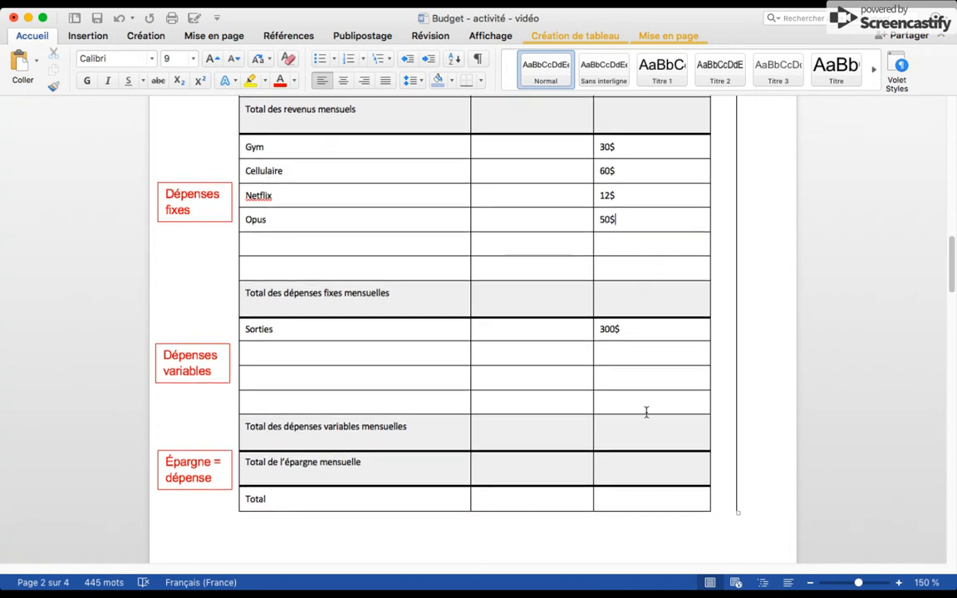
{"action": "left_click", "coordinate": [640, 463]}
{"action": "type", "text": "0$"}
- Enter 1520$ in the Revenus column for the monthly income total
{"action": "scroll", "coordinate": [479, 381], "scroll_direction": "up", "scroll_amount": 5}
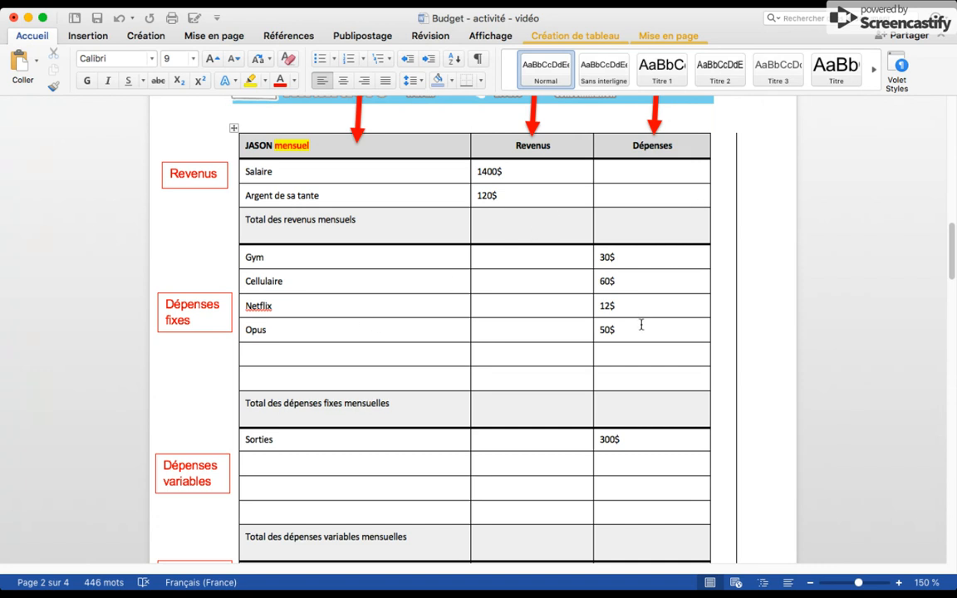
{"action": "left_click", "coordinate": [514, 222]}
{"action": "scroll", "coordinate": [513, 222], "scroll_direction": "down", "scroll_amount": 2}
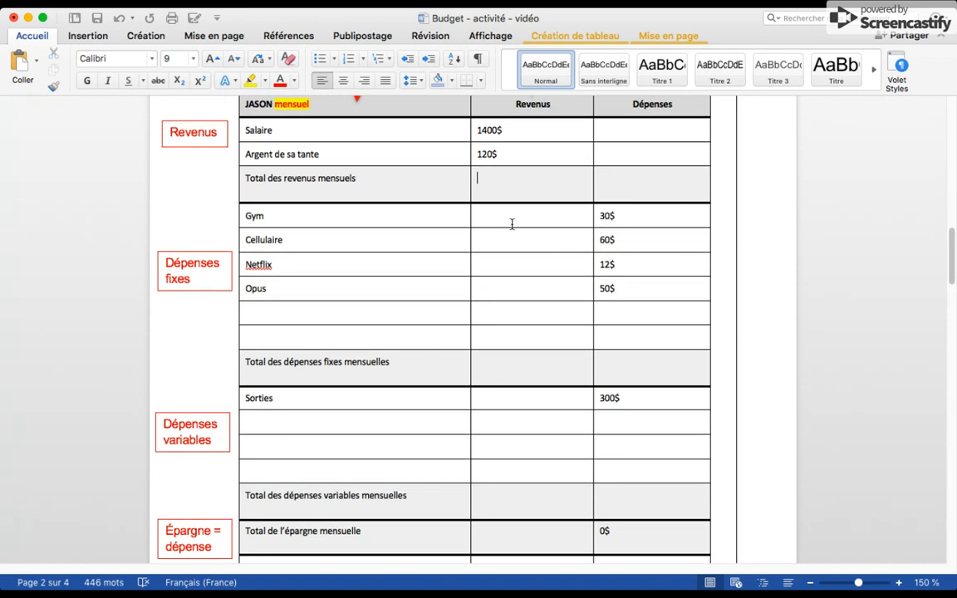
{"action": "type", "text": "1520$"}
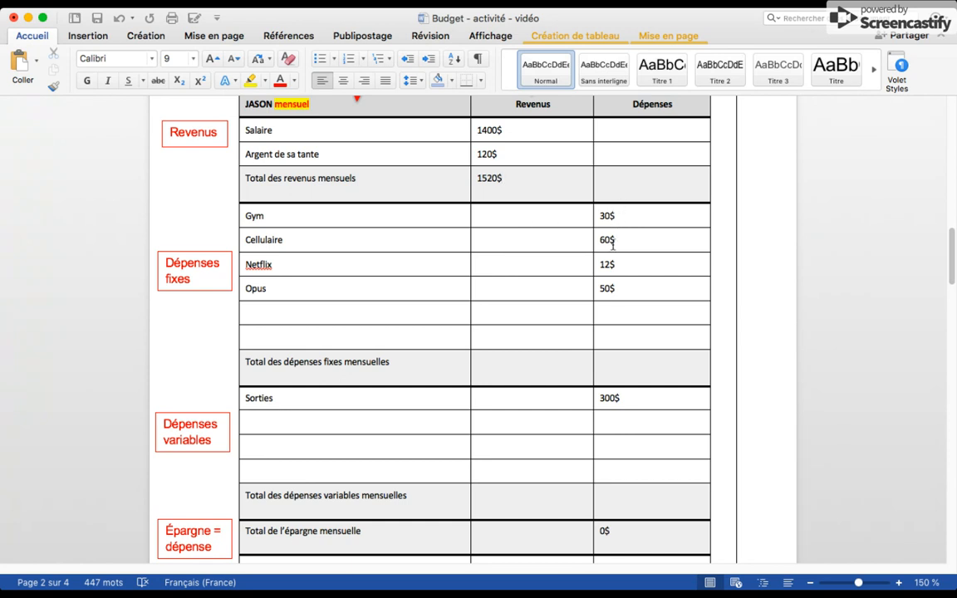
- Enter the monthly expense totals in the Dépenses column: 152$ for fixed expenses and 300$ for variable expenses
{"action": "left_click", "coordinate": [628, 367]}
{"action": "type", "text": "152$"}
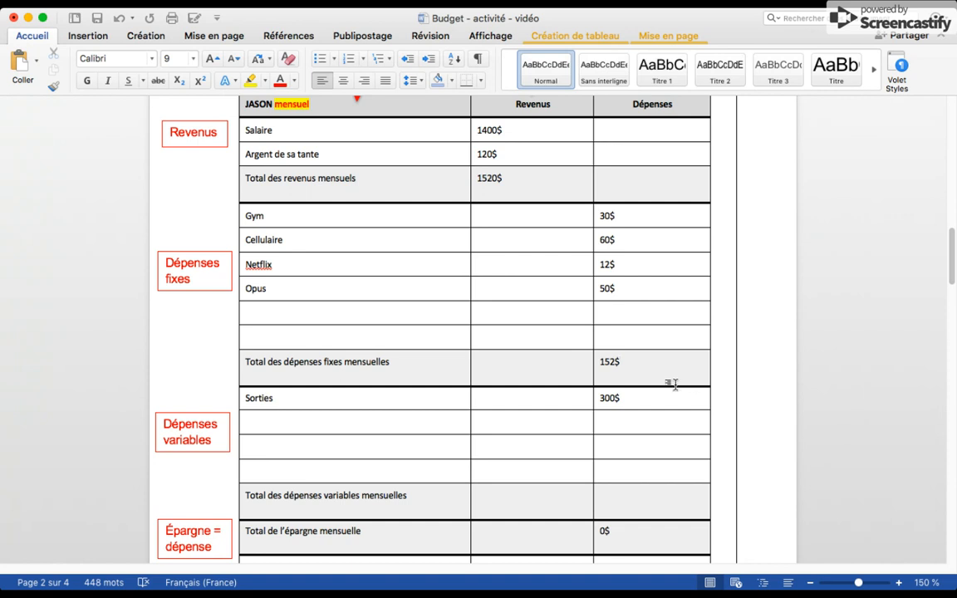
{"action": "scroll", "coordinate": [602, 433], "scroll_direction": "down", "scroll_amount": 3}
{"action": "left_click", "coordinate": [628, 407]}
{"action": "type", "text": "300$"}
{"action": "scroll", "coordinate": [629, 407], "scroll_direction": "up", "scroll_amount": 1}
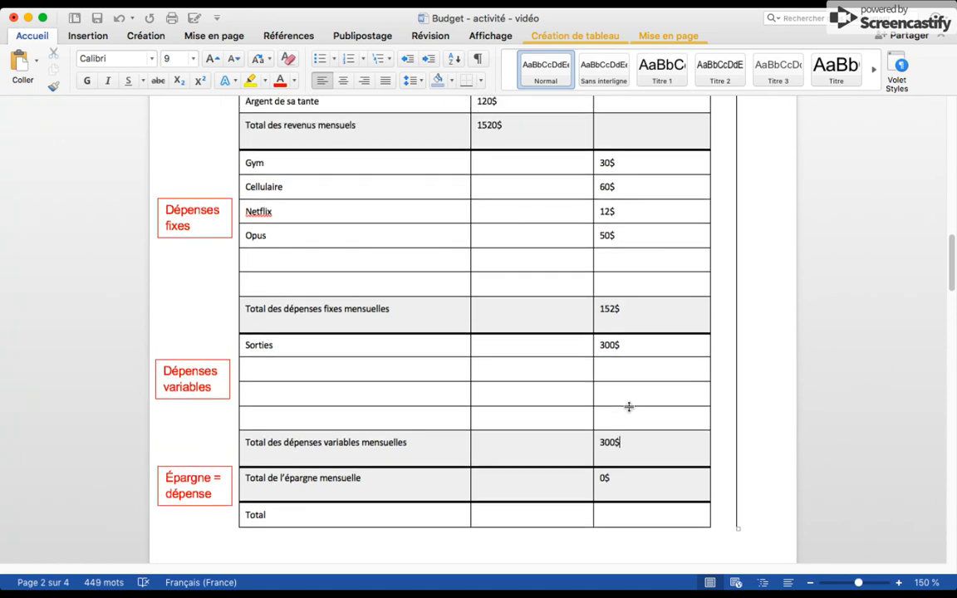
{"action": "scroll", "coordinate": [629, 407], "scroll_direction": "down", "scroll_amount": 2}
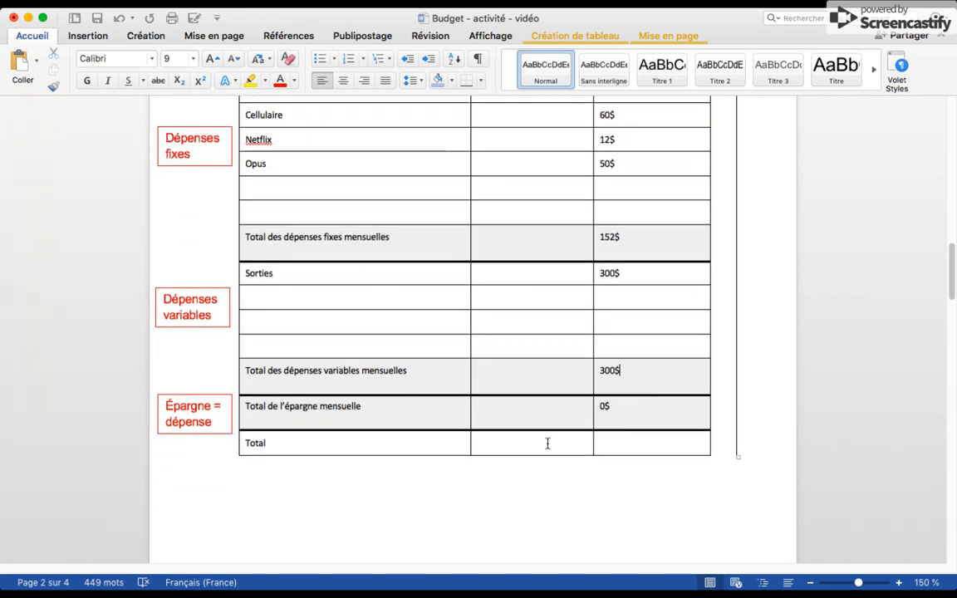
- Fill the final Total row of the budget table with 1520$ under Revenus and 452$ under Dépenses
{"action": "scroll", "coordinate": [468, 451], "scroll_direction": "up", "scroll_amount": 3}
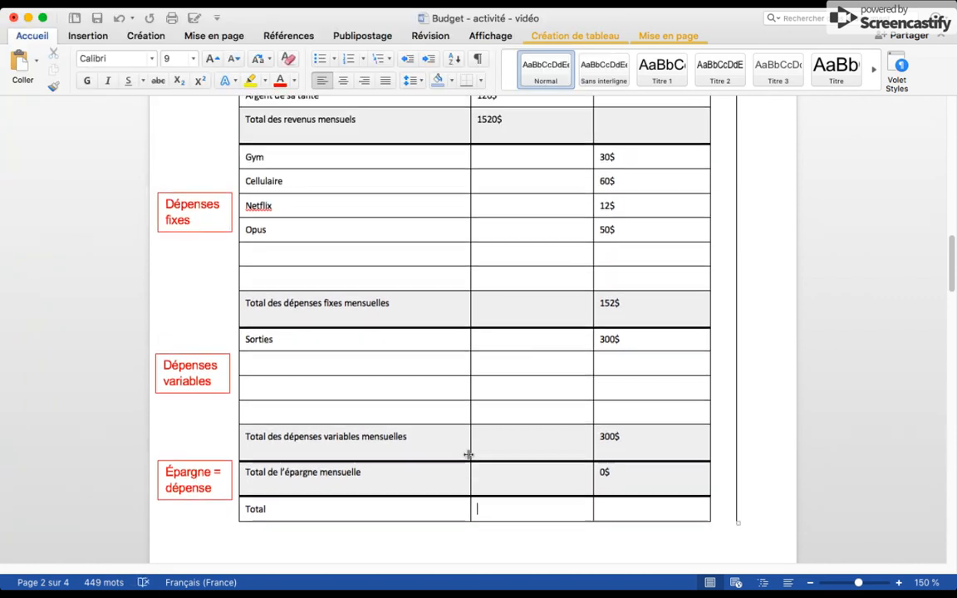
{"action": "scroll", "coordinate": [468, 453], "scroll_direction": "down", "scroll_amount": 1}
{"action": "type", "text": "1"}
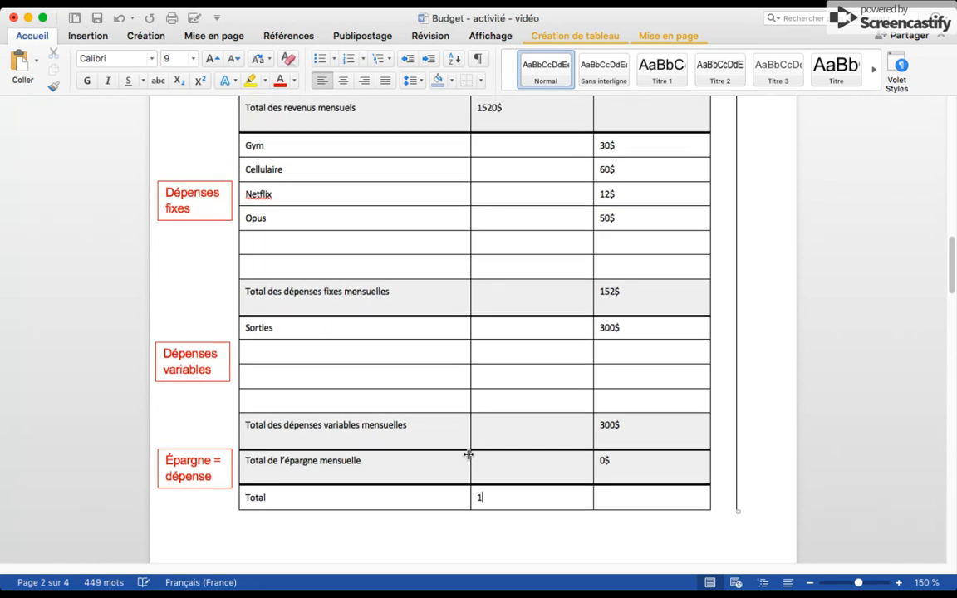
{"action": "type", "text": "520$"}
{"action": "left_click", "coordinate": [633, 496]}
{"action": "type", "text": "52"}
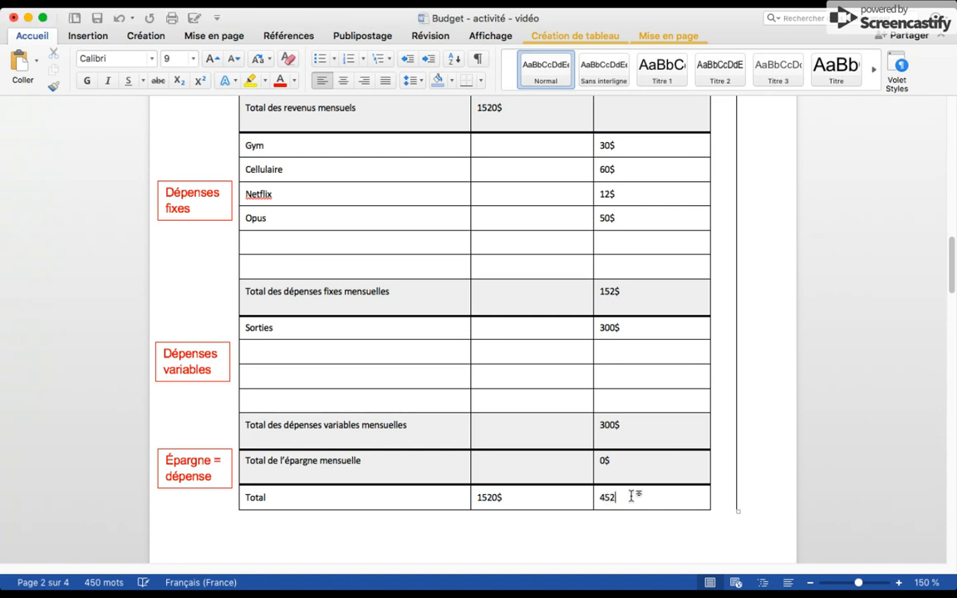
{"action": "type", "text": "$"}
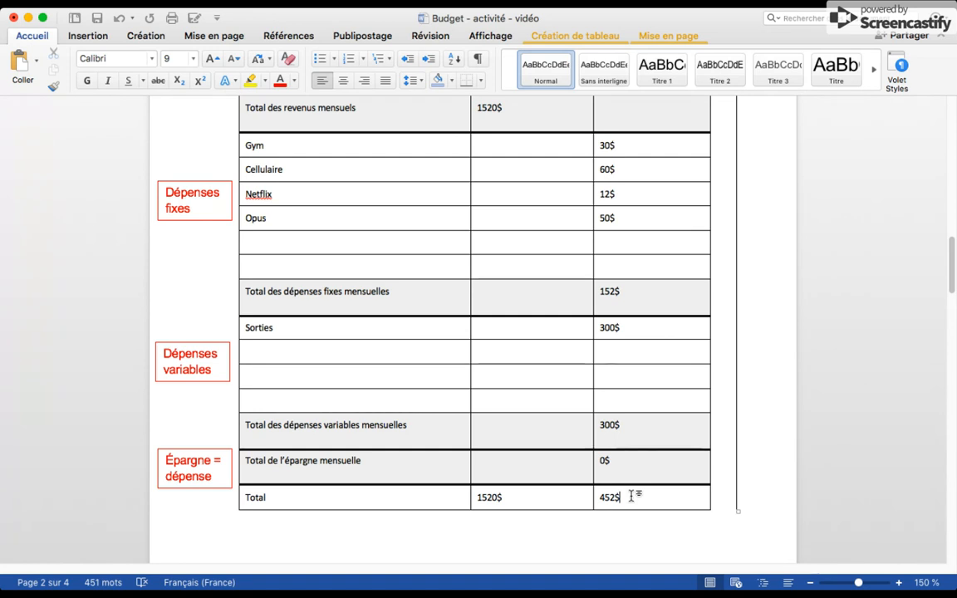
- Look over the monthly budget table, the individual practice case in section 2 and that case's filled-in budget table
{"action": "scroll", "coordinate": [631, 496], "scroll_direction": "up", "scroll_amount": 3}
{"action": "scroll", "coordinate": [426, 214], "scroll_direction": "up", "scroll_amount": 2}
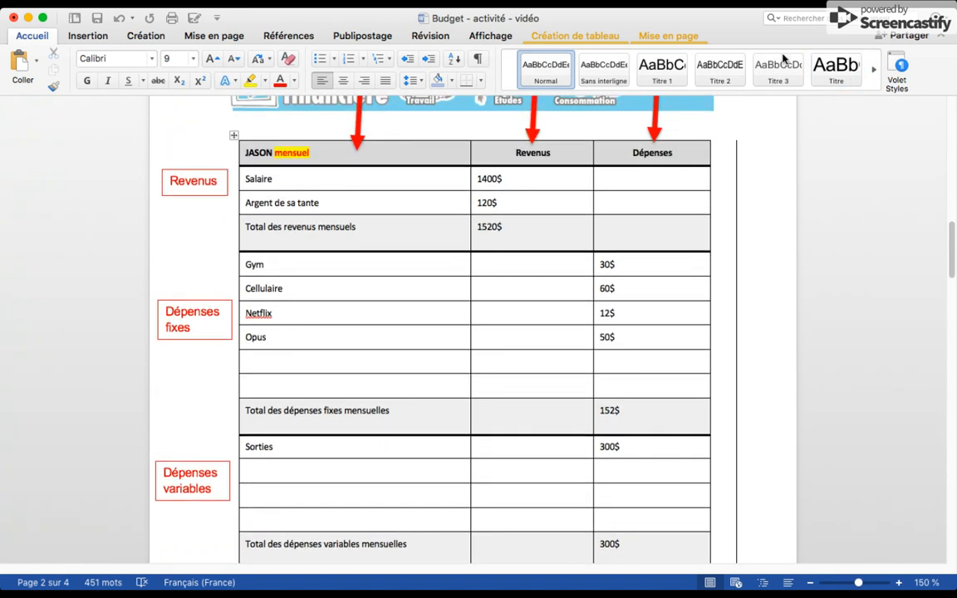
{"action": "scroll", "coordinate": [623, 262], "scroll_direction": "down", "scroll_amount": 20}
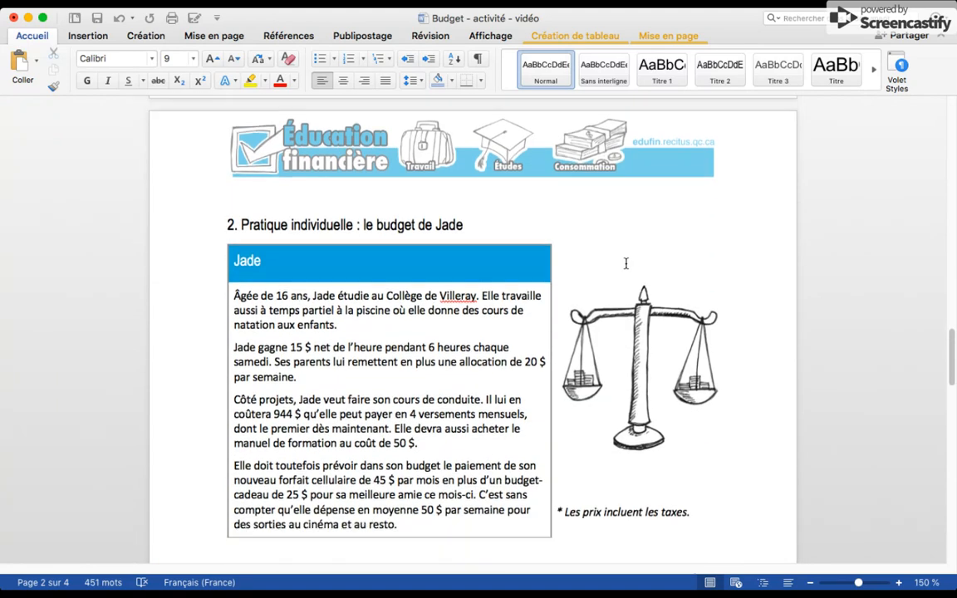
{"action": "scroll", "coordinate": [625, 264], "scroll_direction": "up", "scroll_amount": 10}
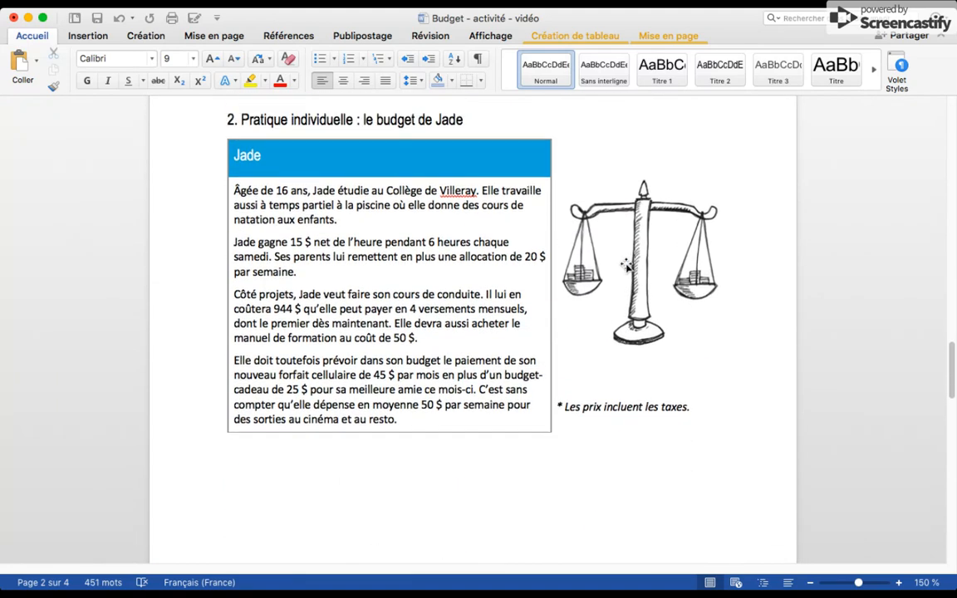
{"action": "scroll", "coordinate": [625, 264], "scroll_direction": "down", "scroll_amount": 12}
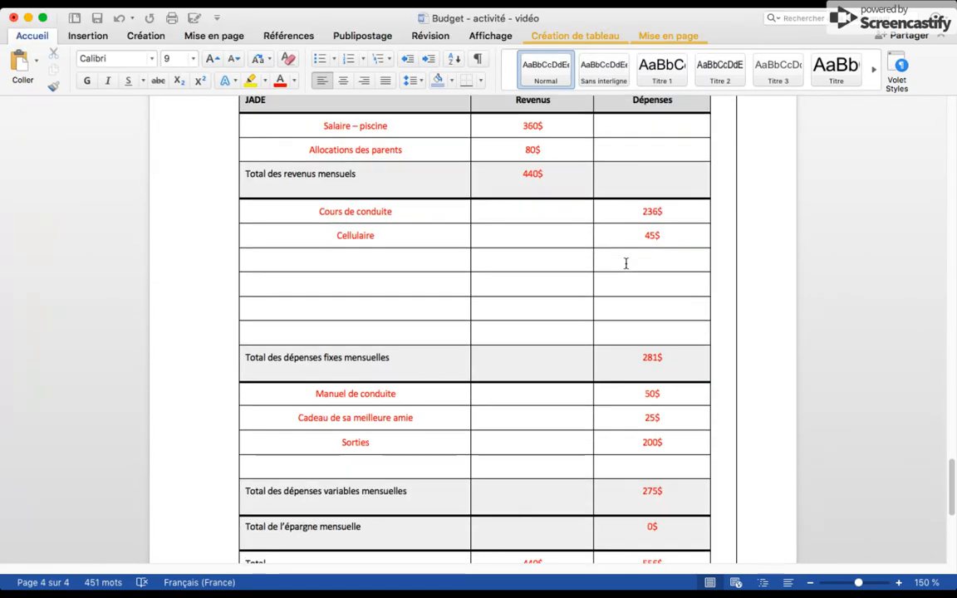